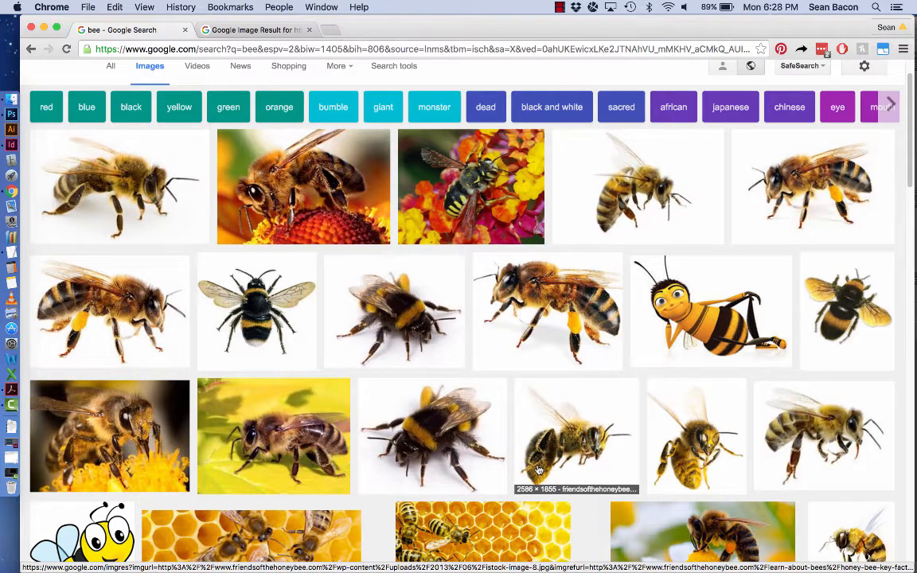
# - Find the top-down orange honeybee on white in the image results and open its larger preview
pyautogui.scroll(-5, 716, 469)
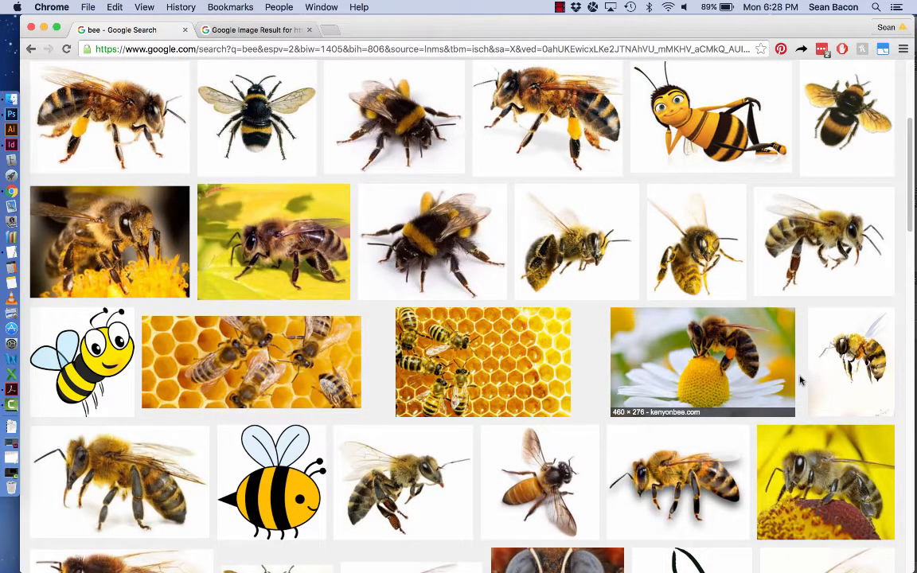
pyautogui.scroll(-3, 801, 380)
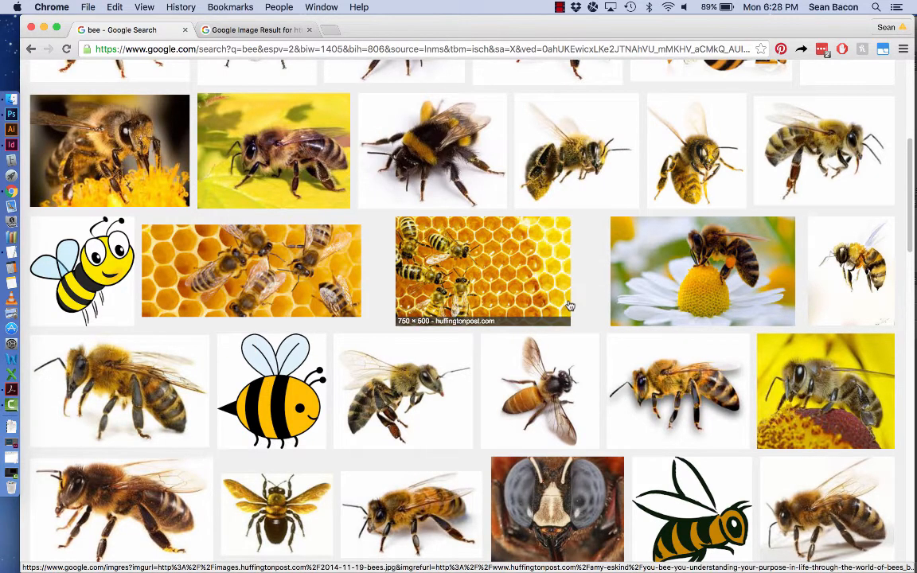
pyautogui.scroll(-3, 477, 270)
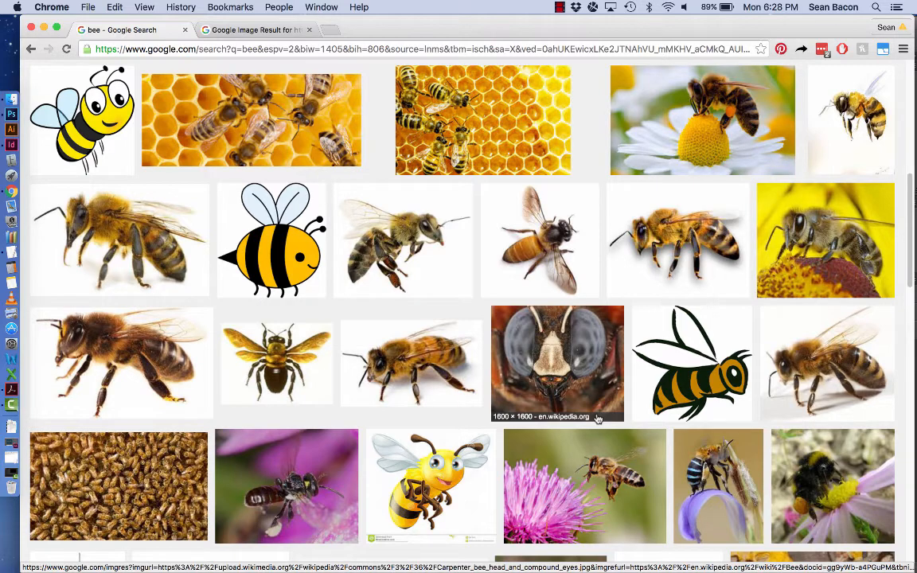
pyautogui.scroll(4, 593, 422)
pyautogui.scroll(-1, 573, 437)
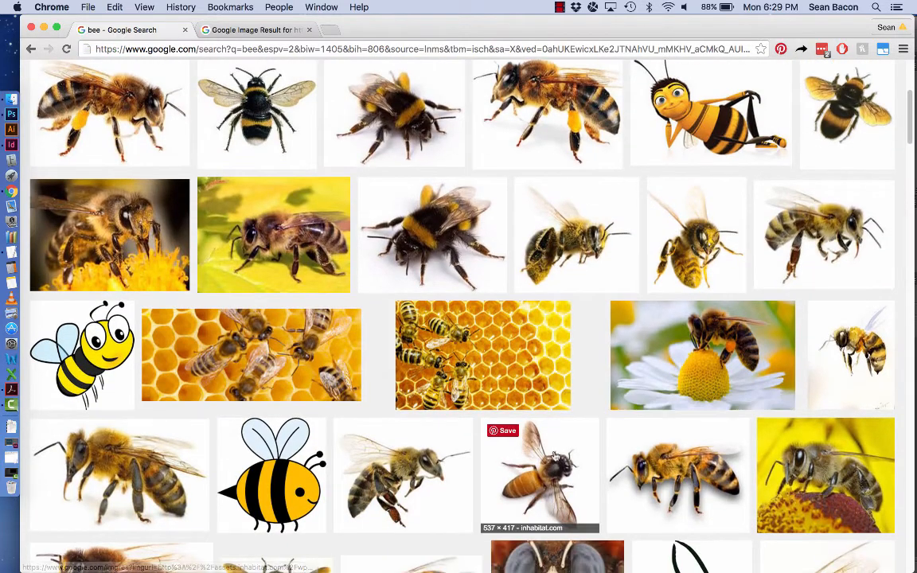
pyautogui.click(555, 455)
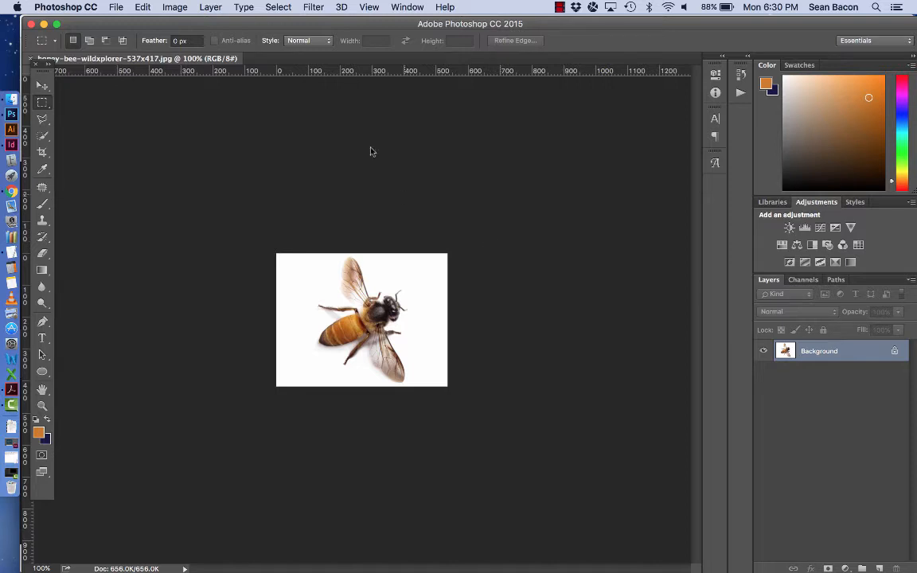
pyautogui.click(188, 7)
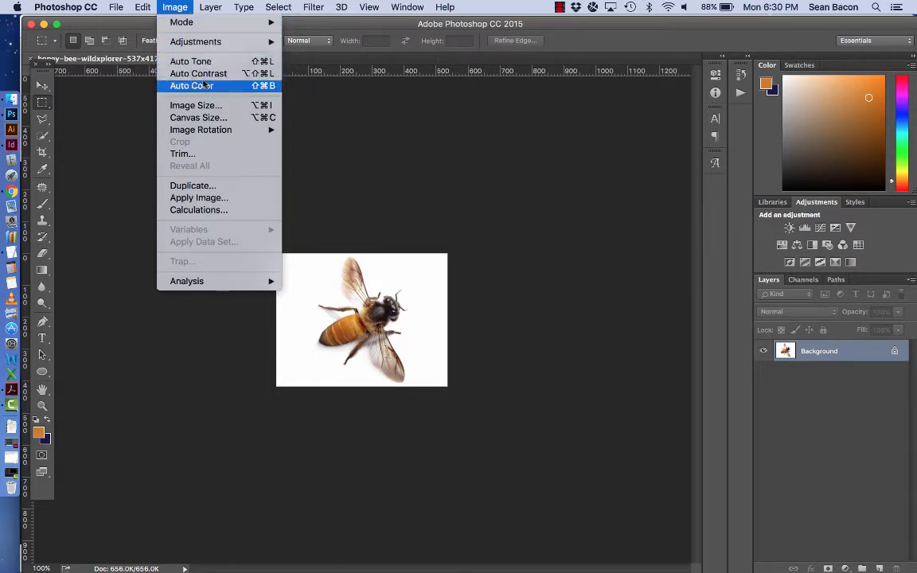
pyautogui.moveTo(201, 51)
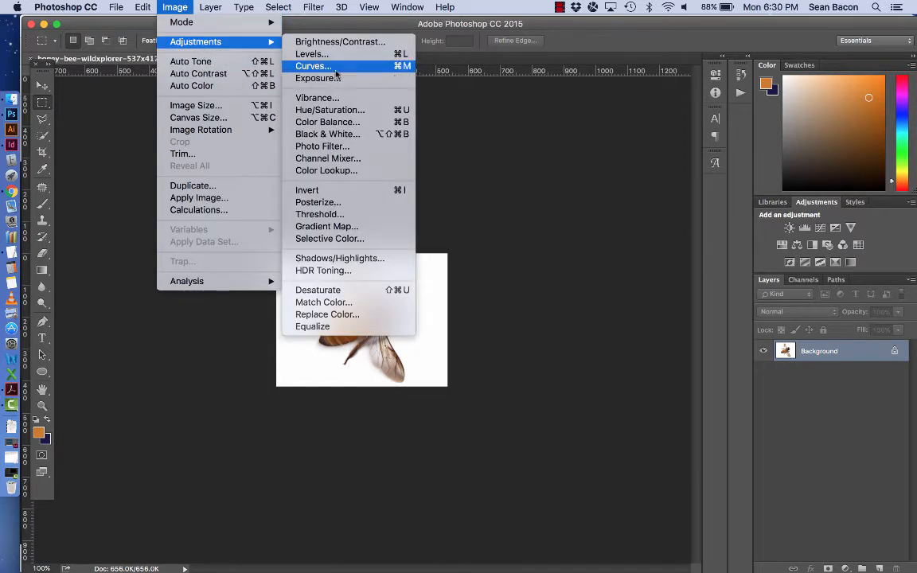
pyautogui.click(362, 214)
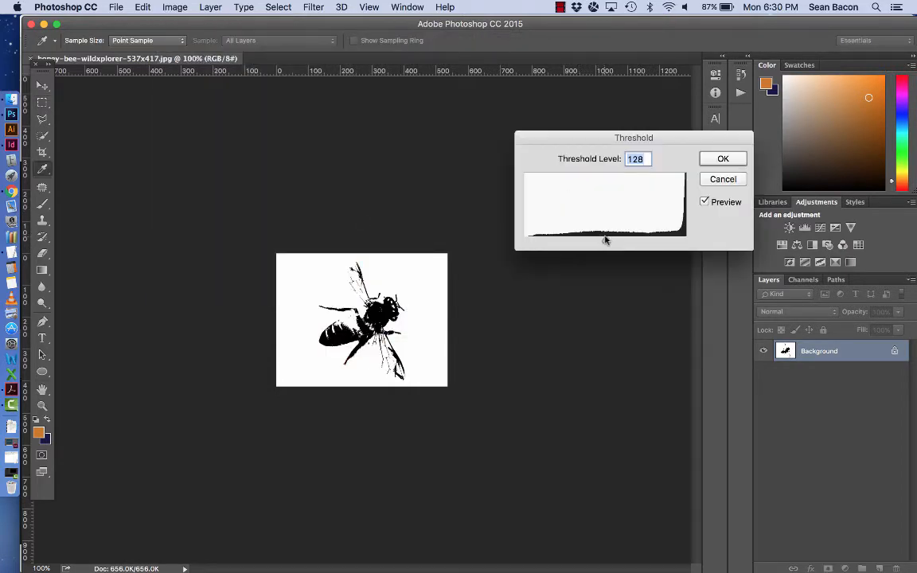
pyautogui.press('super+equal')
pyautogui.press('super+equal')
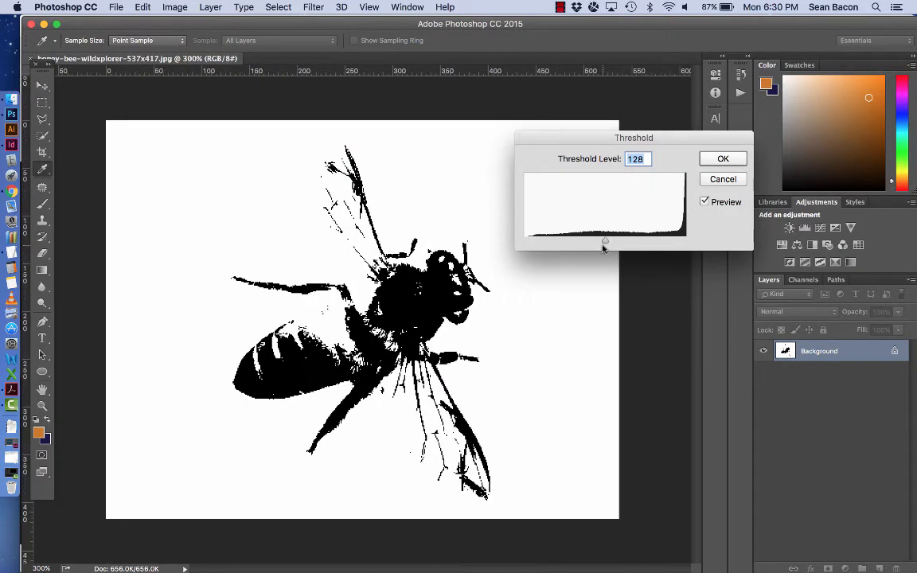
pyautogui.moveTo(603, 240)
pyautogui.mouseDown()
pyautogui.moveTo(526, 241)
pyautogui.moveTo(677, 247)
pyautogui.moveTo(597, 243)
pyautogui.moveTo(611, 245)
pyautogui.mouseUp()
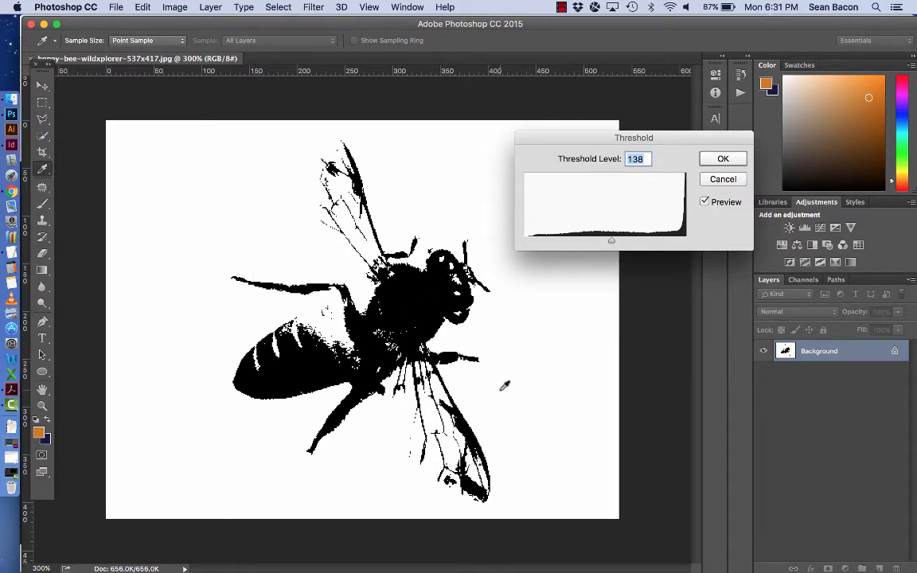
pyautogui.click(717, 178)
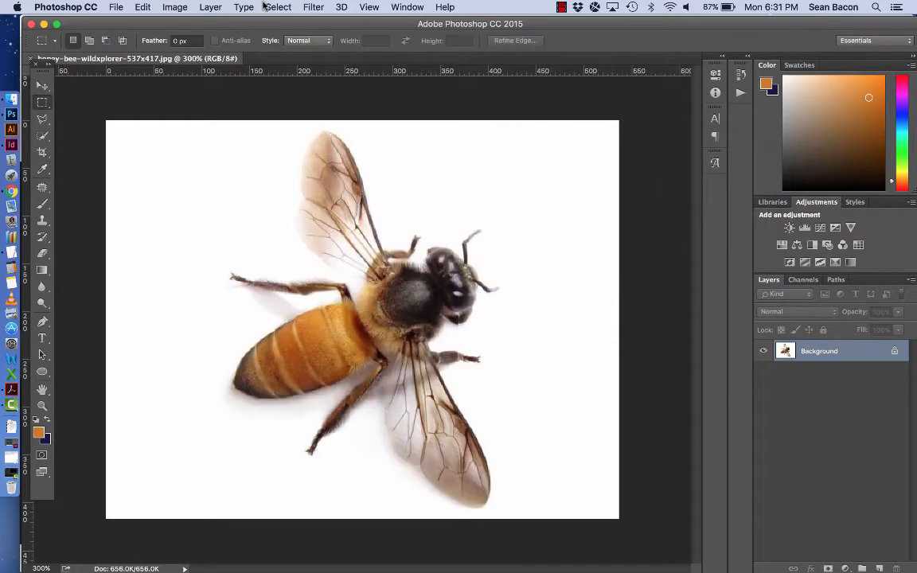
pyautogui.click(174, 7)
pyautogui.moveTo(205, 45)
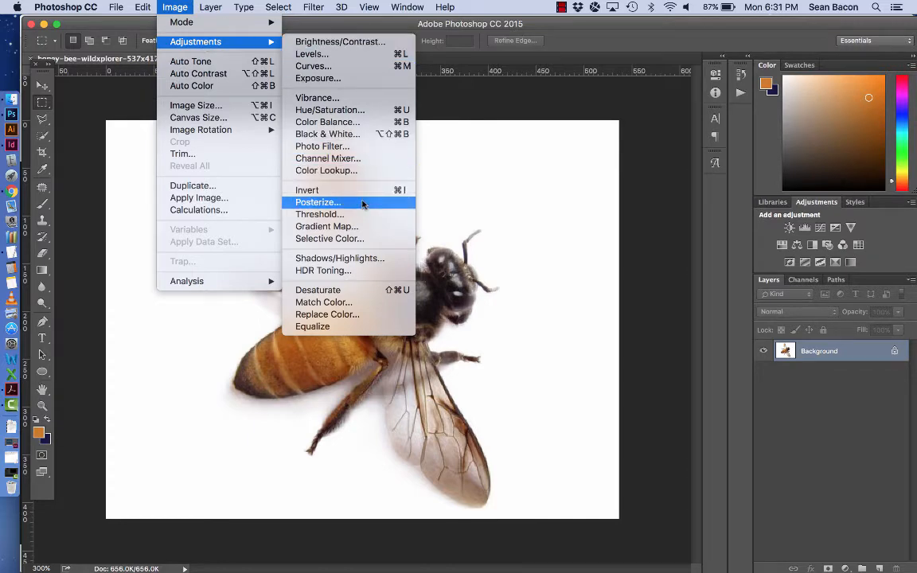
pyautogui.click(362, 205)
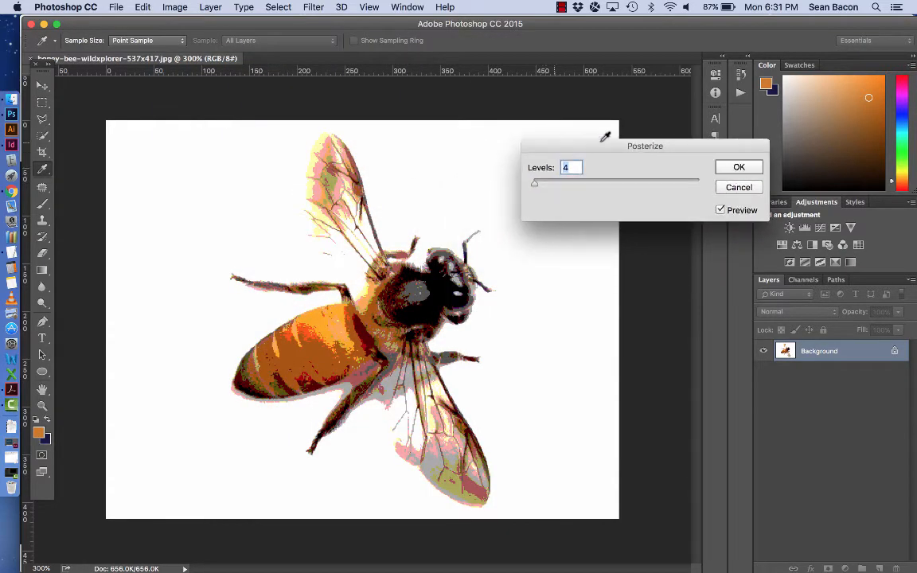
pyautogui.moveTo(599, 147); pyautogui.dragTo(602, 143)
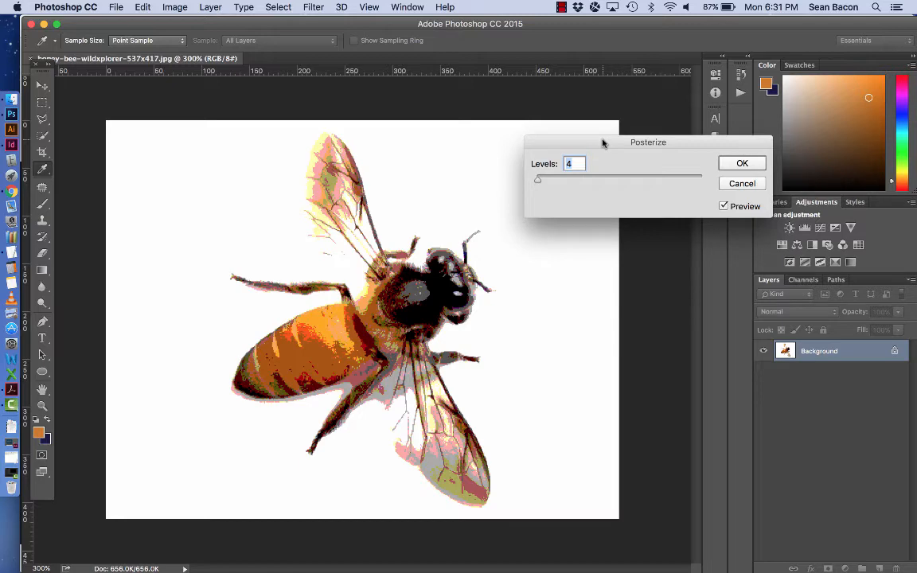
pyautogui.write('1')
pyautogui.write('2')
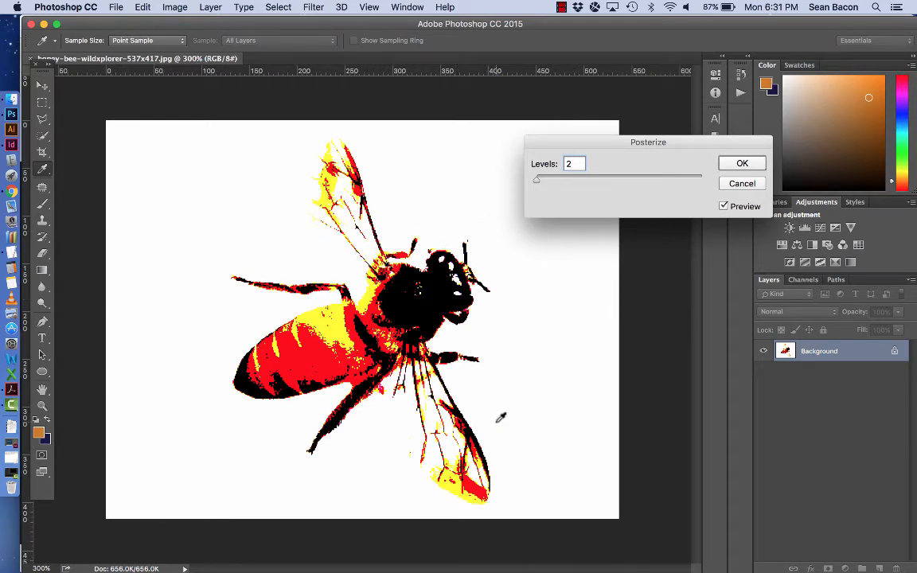
pyautogui.press('Up')
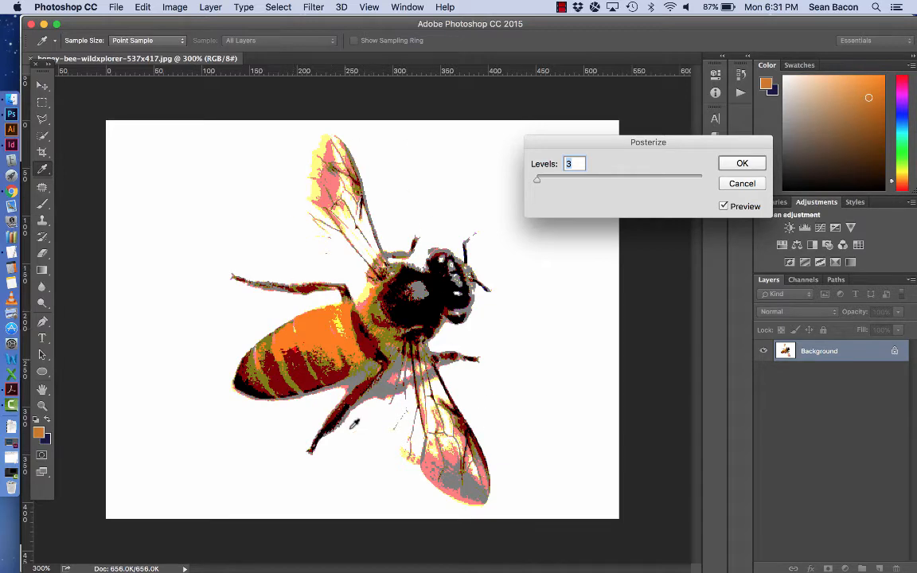
pyautogui.click(743, 184)
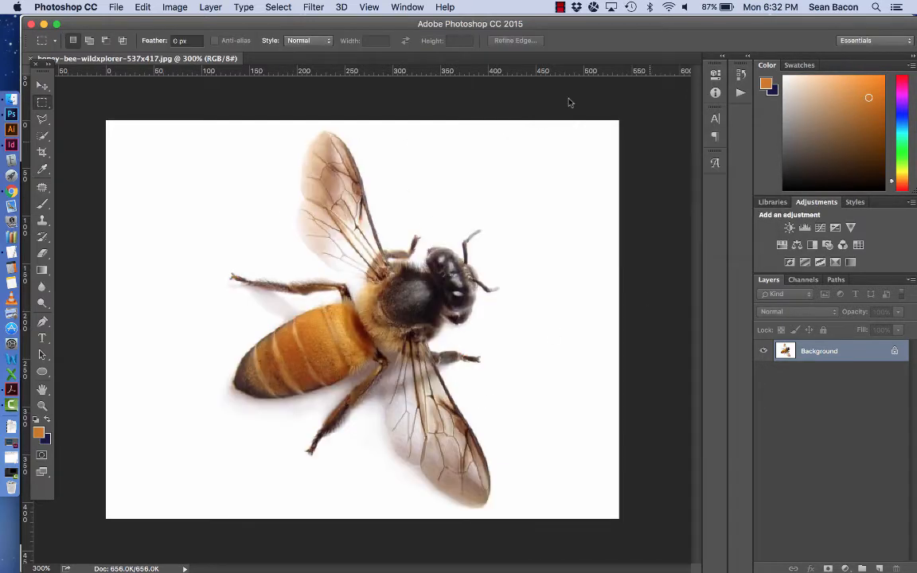
# - Convert the bee photo to grayscale, discarding its colour information
pyautogui.click(171, 8)
pyautogui.moveTo(159, 21)
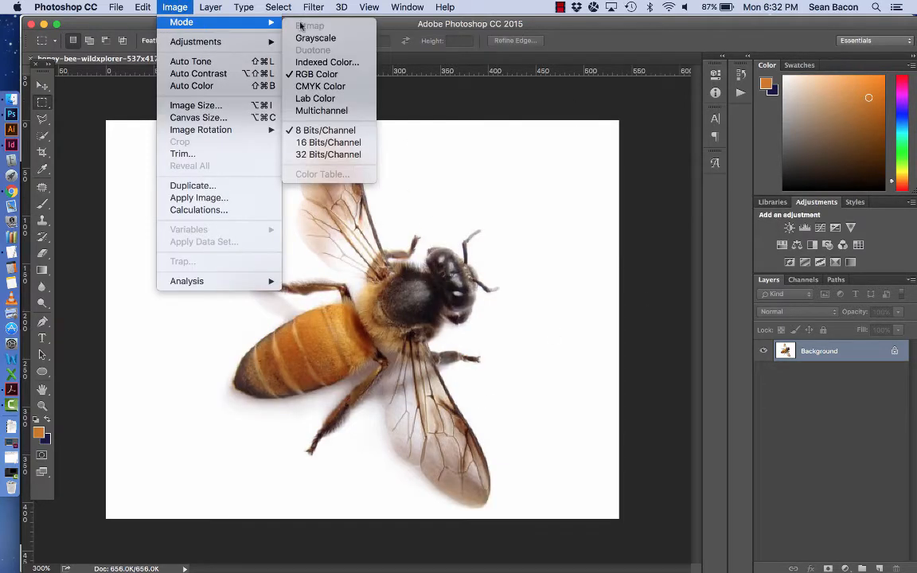
pyautogui.click(330, 38)
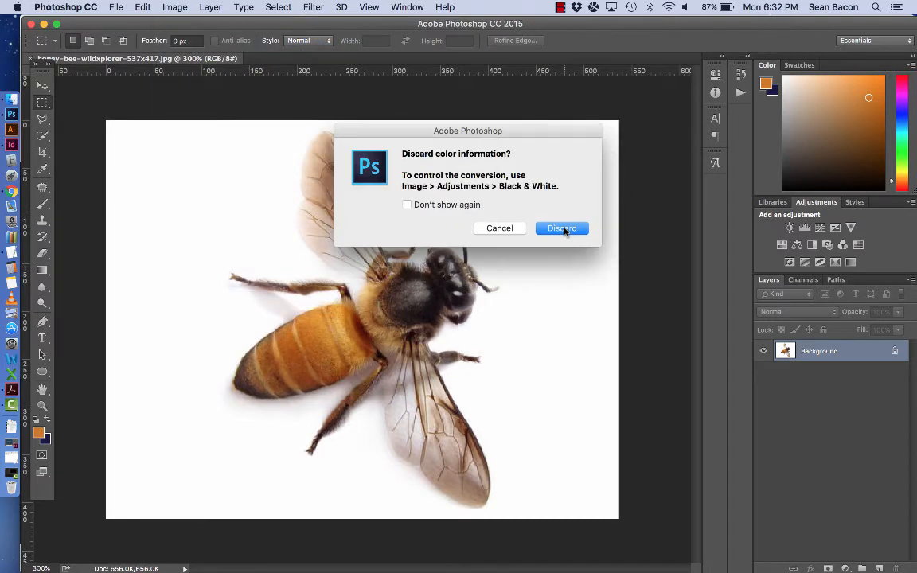
pyautogui.click(562, 227)
# - Apply a Levels adjustment with midtones at 0.74 and input white at 233
pyautogui.click(175, 7)
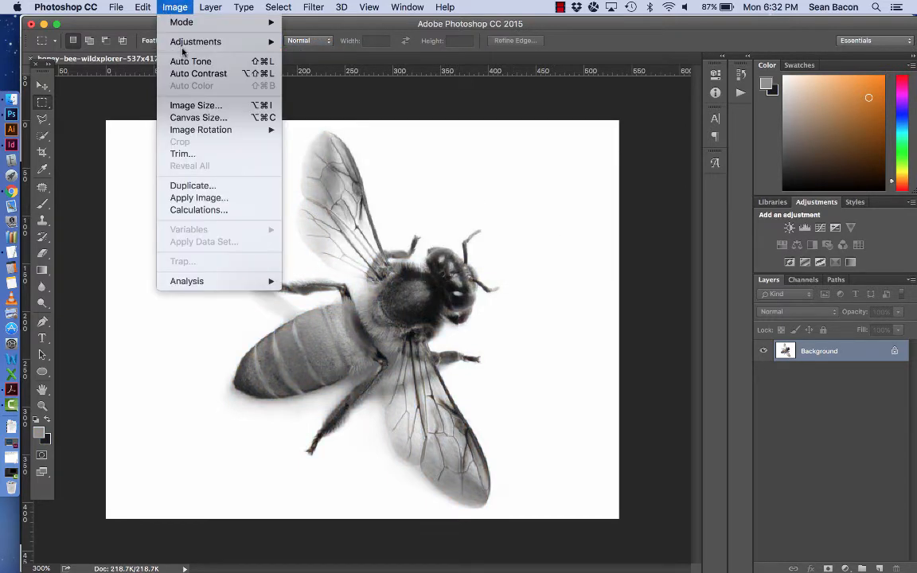
pyautogui.moveTo(168, 45)
pyautogui.click(323, 57)
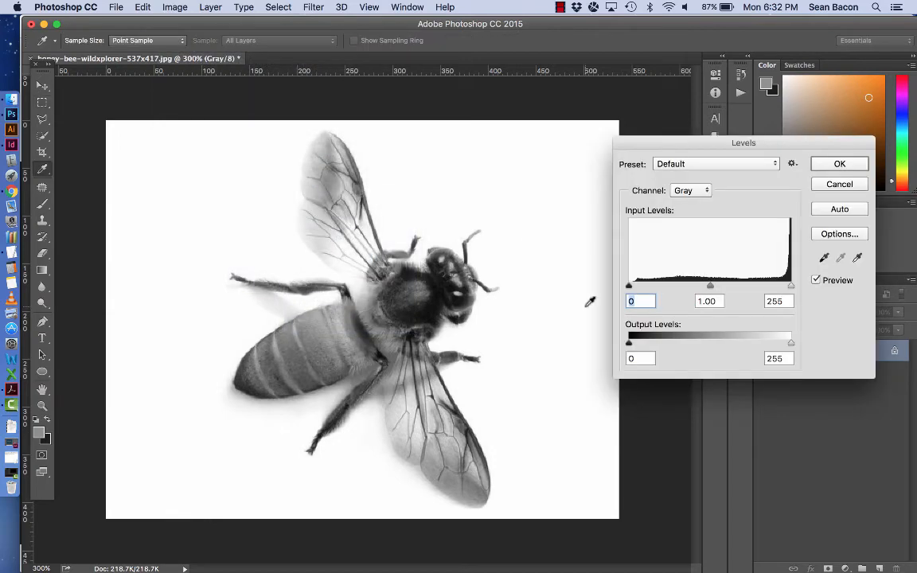
pyautogui.moveTo(709, 286); pyautogui.dragTo(735, 297)
pyautogui.press('Tab')
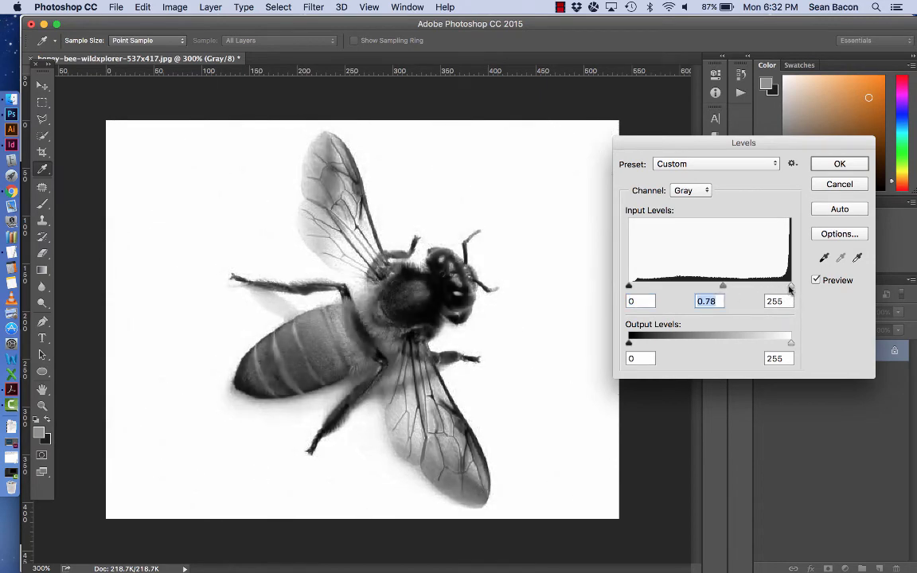
pyautogui.moveTo(790, 285)
pyautogui.mouseDown()
pyautogui.moveTo(754, 286)
pyautogui.moveTo(786, 288)
pyautogui.moveTo(777, 287)
pyautogui.mouseUp()
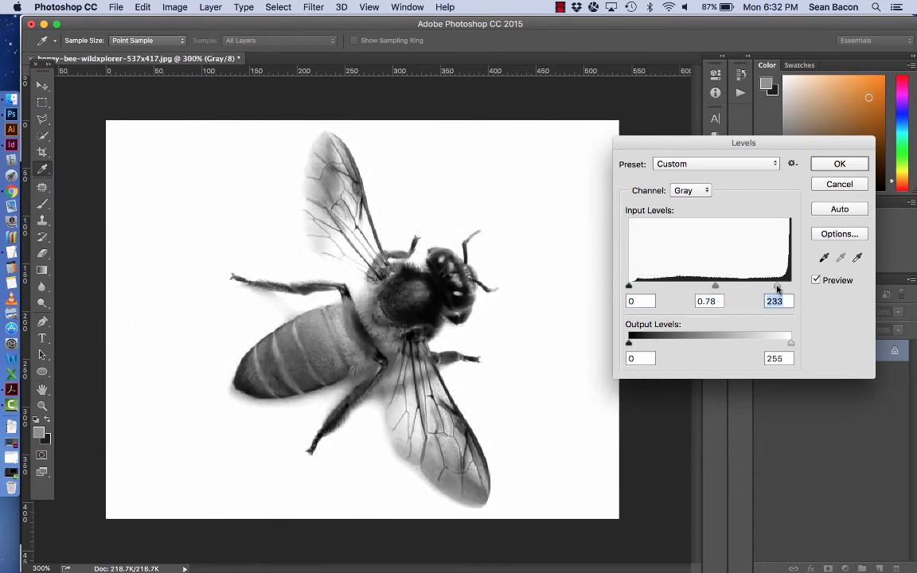
pyautogui.moveTo(720, 287)
pyautogui.mouseDown()
pyautogui.moveTo(729, 288)
pyautogui.moveTo(715, 286)
pyautogui.mouseUp()
pyautogui.click(839, 166)
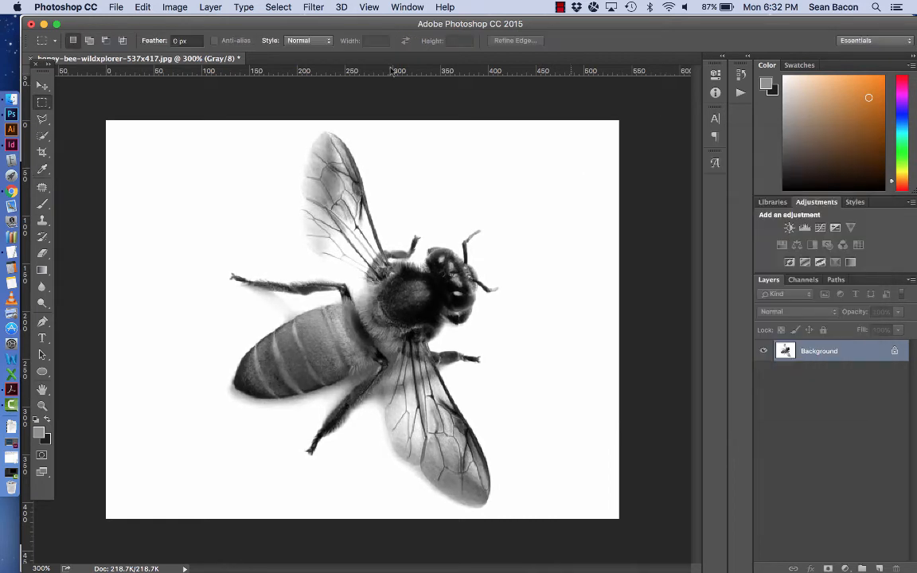
pyautogui.click(171, 7)
pyautogui.moveTo(194, 43)
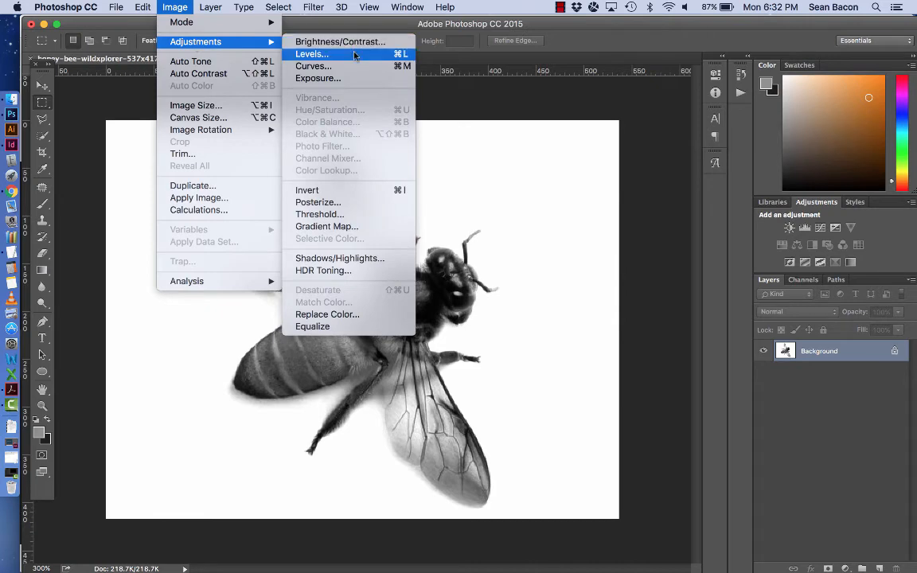
pyautogui.click(414, 203)
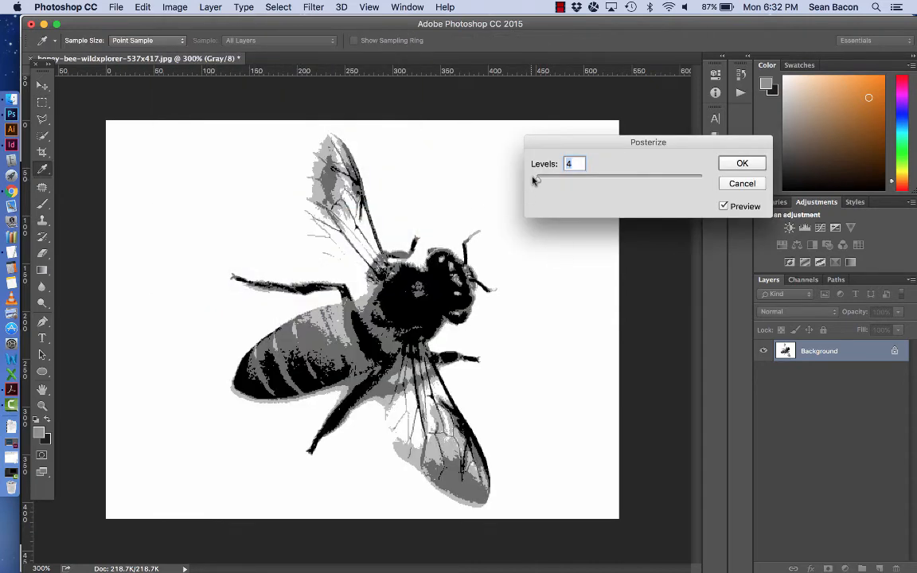
pyautogui.moveTo(535, 179); pyautogui.dragTo(531, 180)
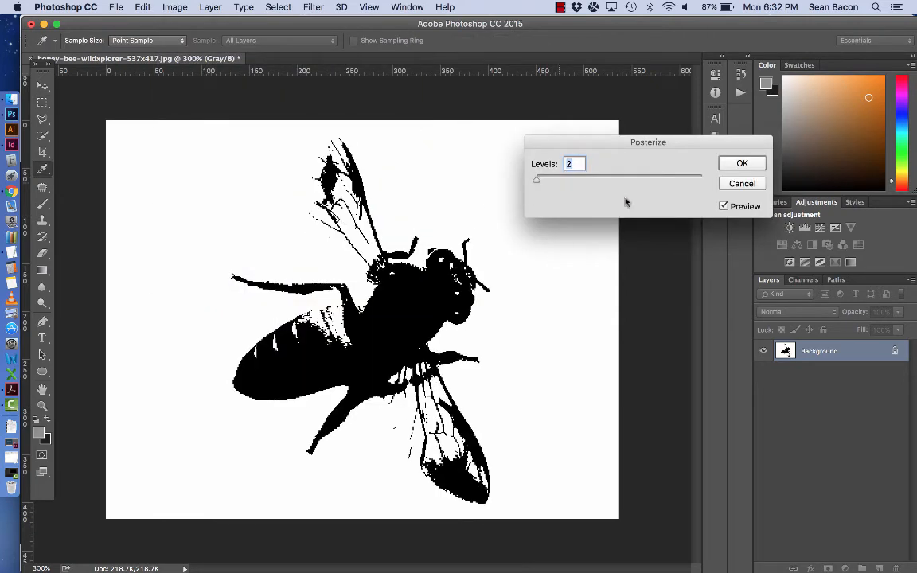
pyautogui.press('Up')
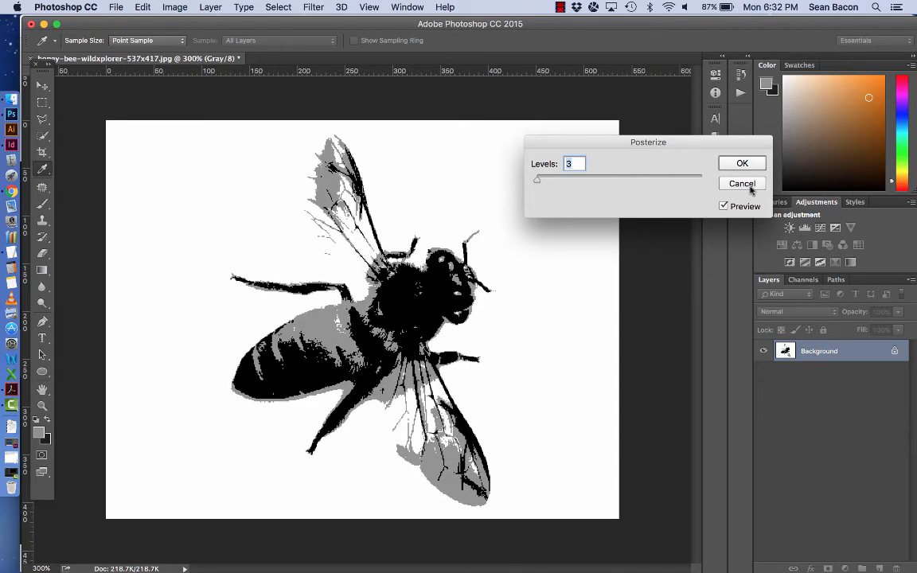
pyautogui.click(742, 184)
pyautogui.press('m')
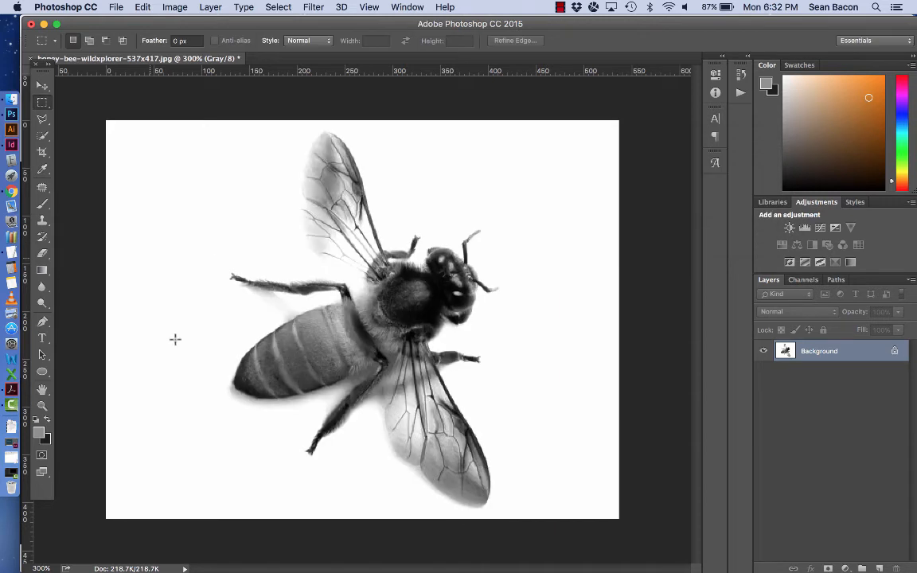
pyautogui.click(117, 7)
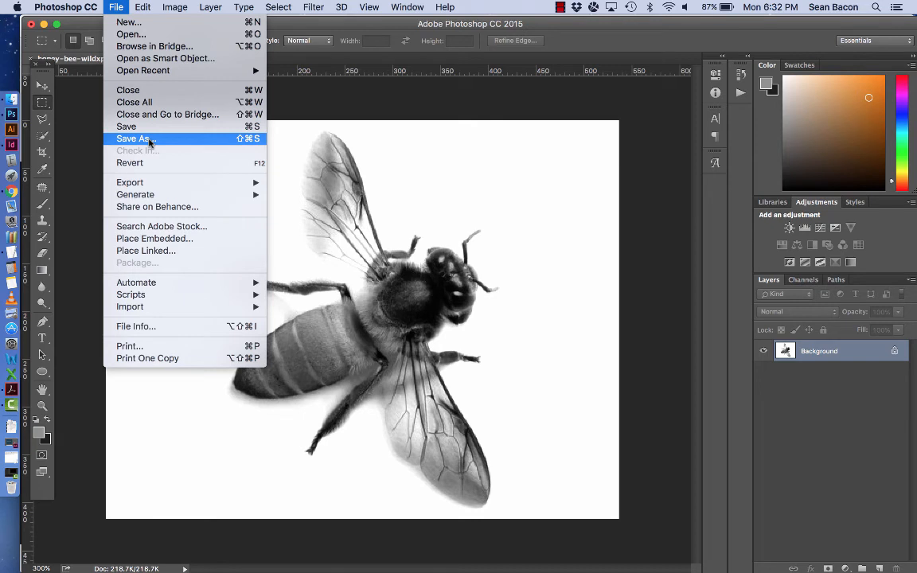
pyautogui.click(397, 154)
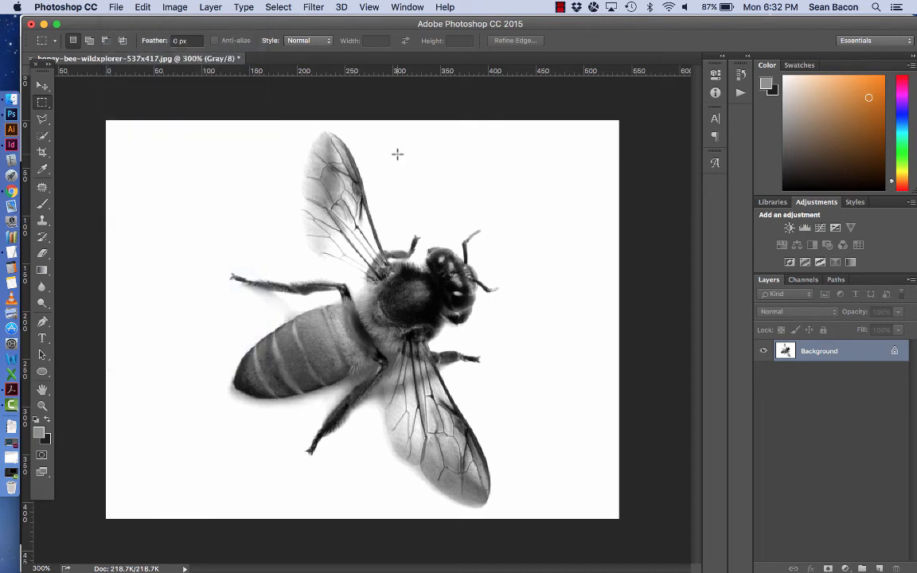